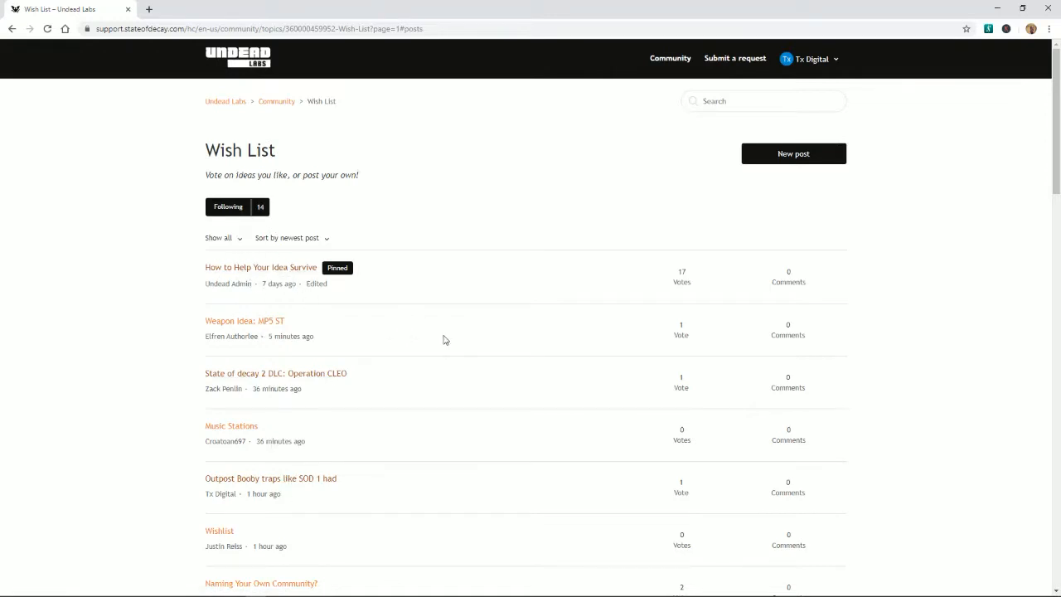
scroll(443, 339, "down", 1)
scroll(444, 338, "down", 1)
scroll(443, 339, "down", 1)
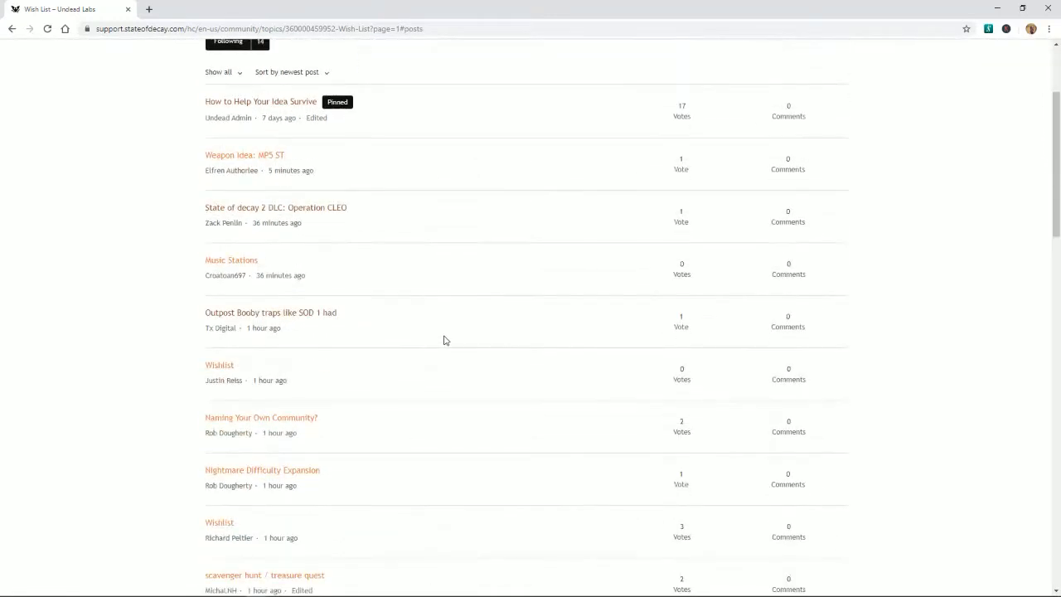
scroll(444, 338, "down", 1)
scroll(444, 338, "down", 1)
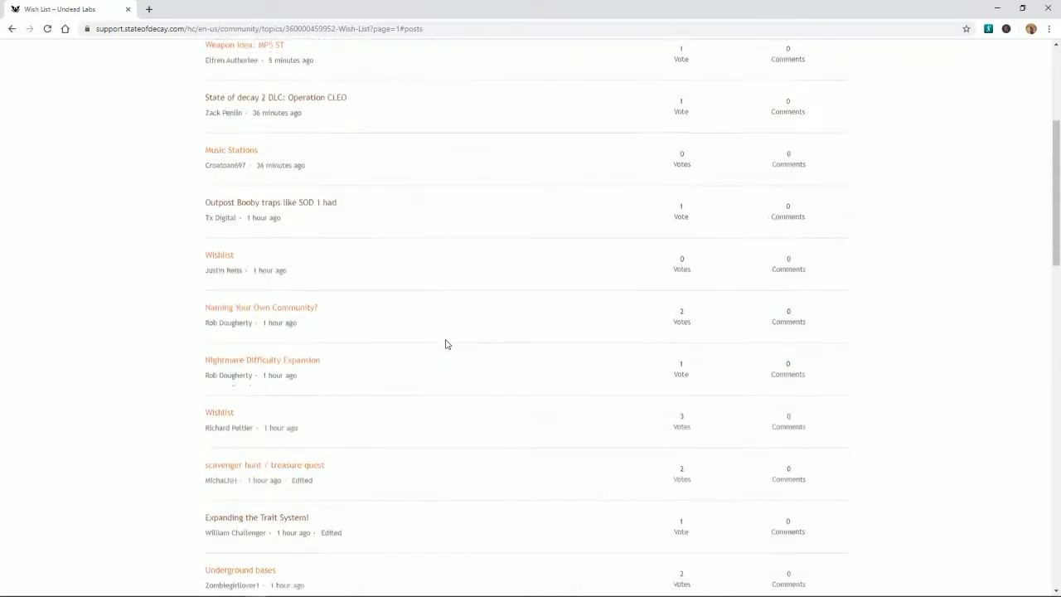
scroll(443, 339, "down", 1)
scroll(445, 343, "down", 1)
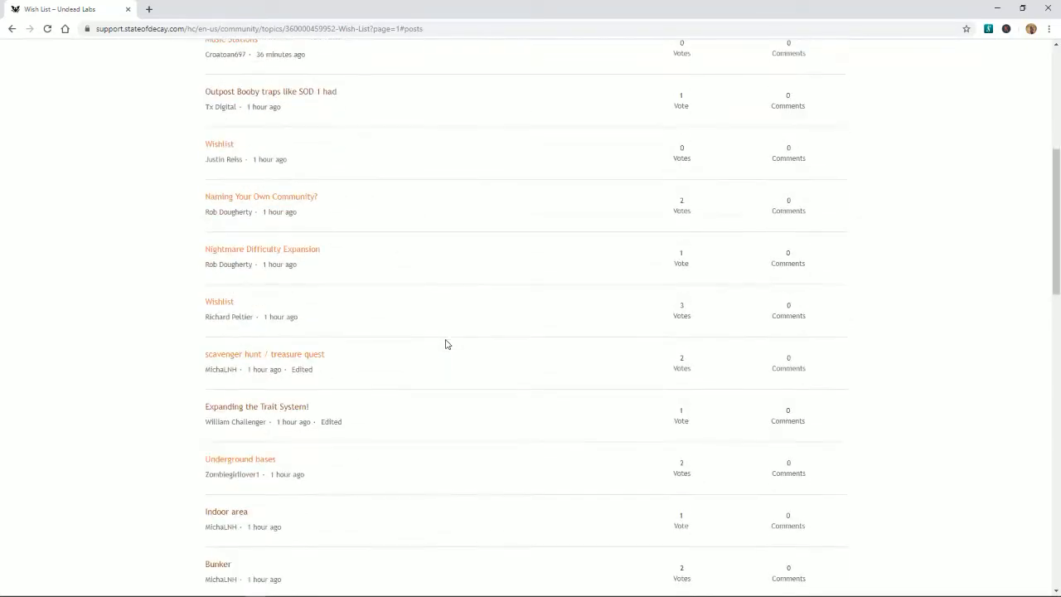
scroll(445, 343, "down", 1)
scroll(445, 343, "down", 1)
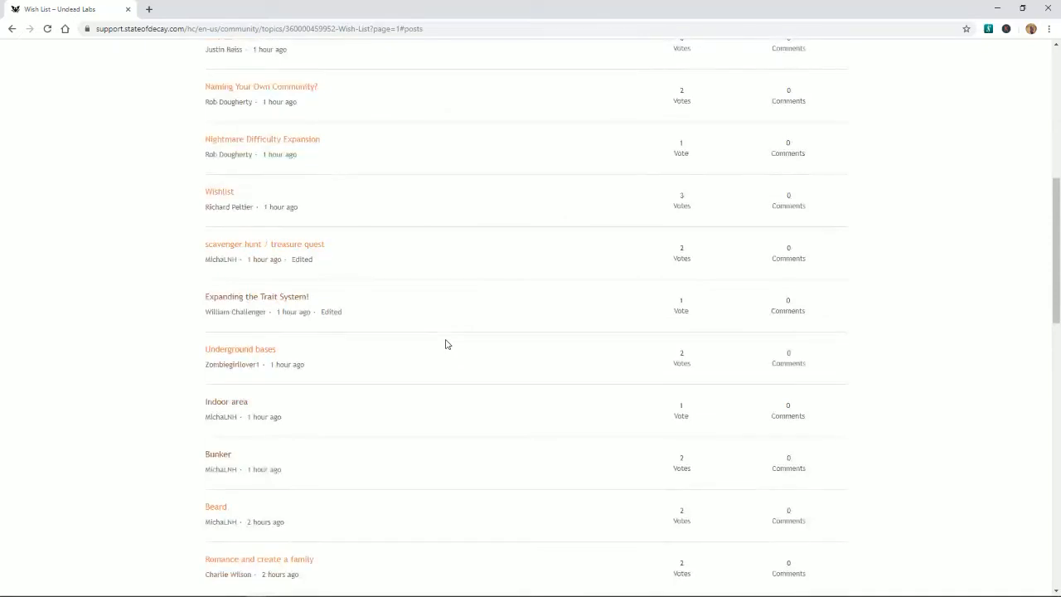
scroll(446, 343, "down", 1)
scroll(445, 344, "down", 1)
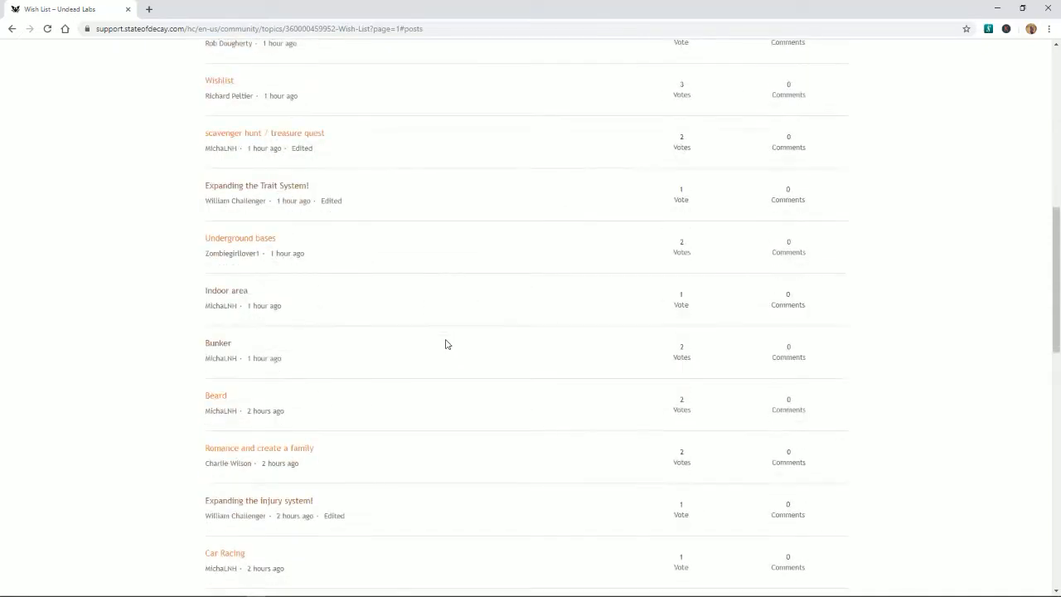
scroll(431, 361, "down", 1)
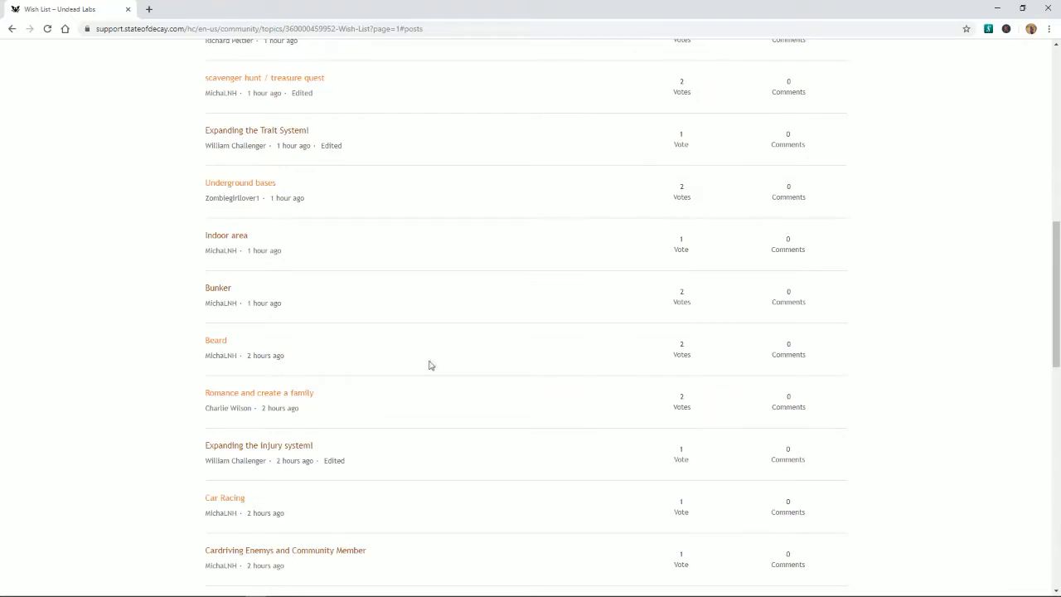
scroll(429, 364, "down", 2)
scroll(429, 365, "down", 2)
scroll(430, 365, "down", 2)
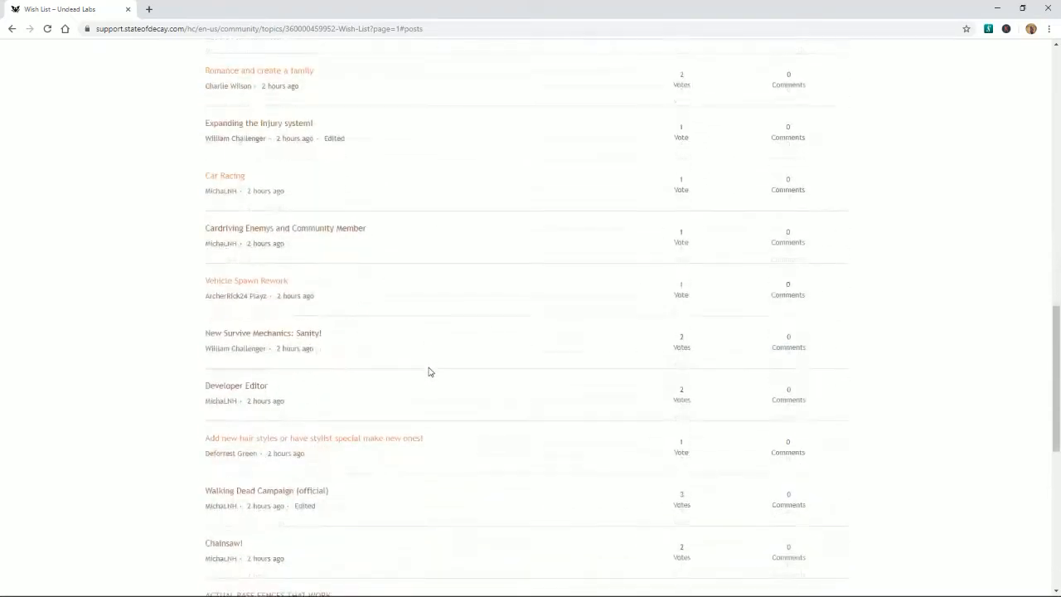
scroll(430, 365, "down", 2)
scroll(429, 368, "down", 2)
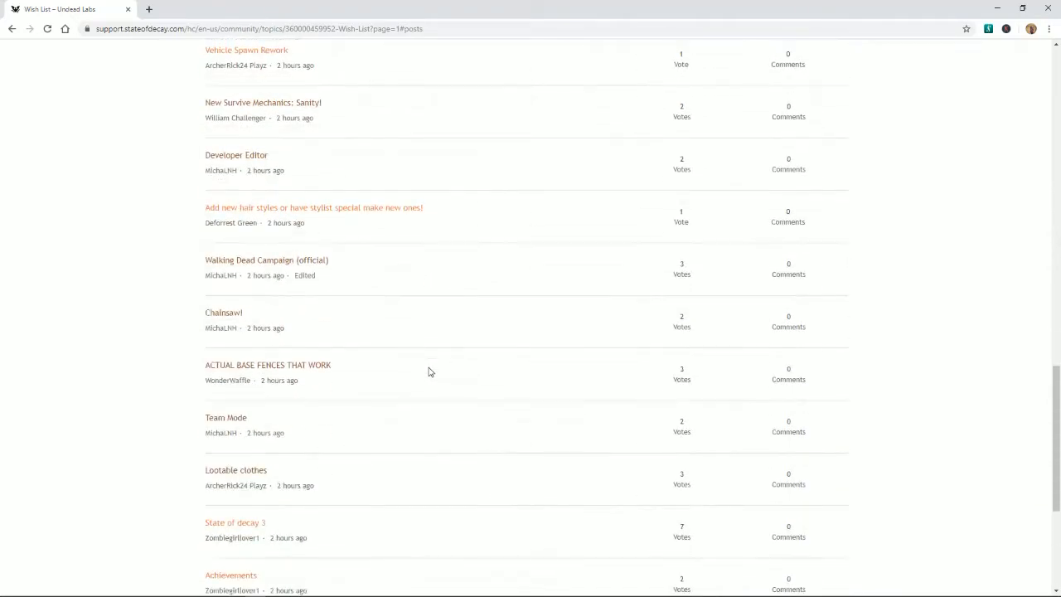
scroll(429, 372, "down", 1)
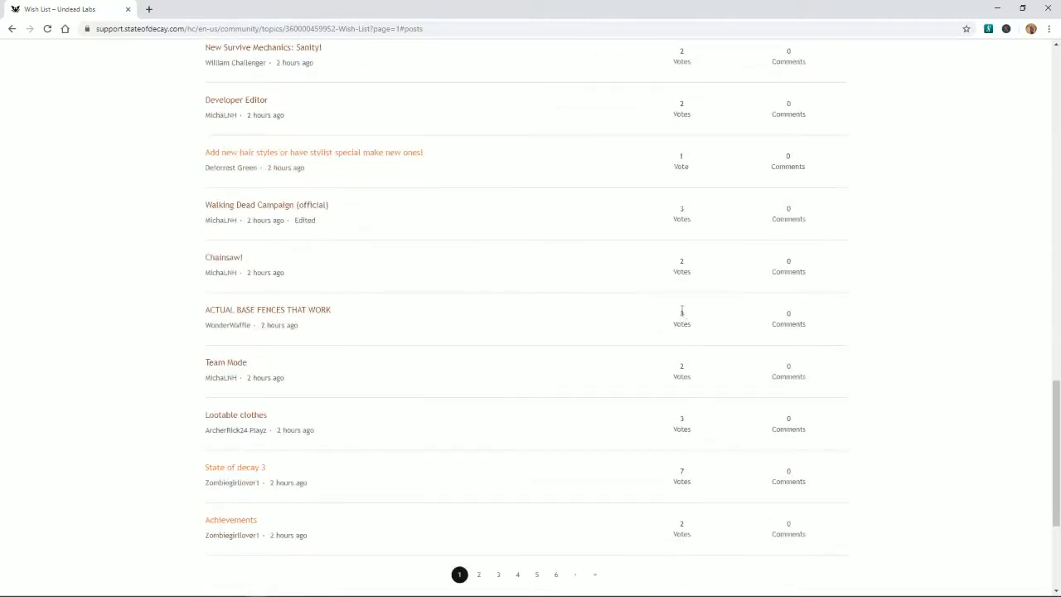
scroll(492, 403, "down", 2)
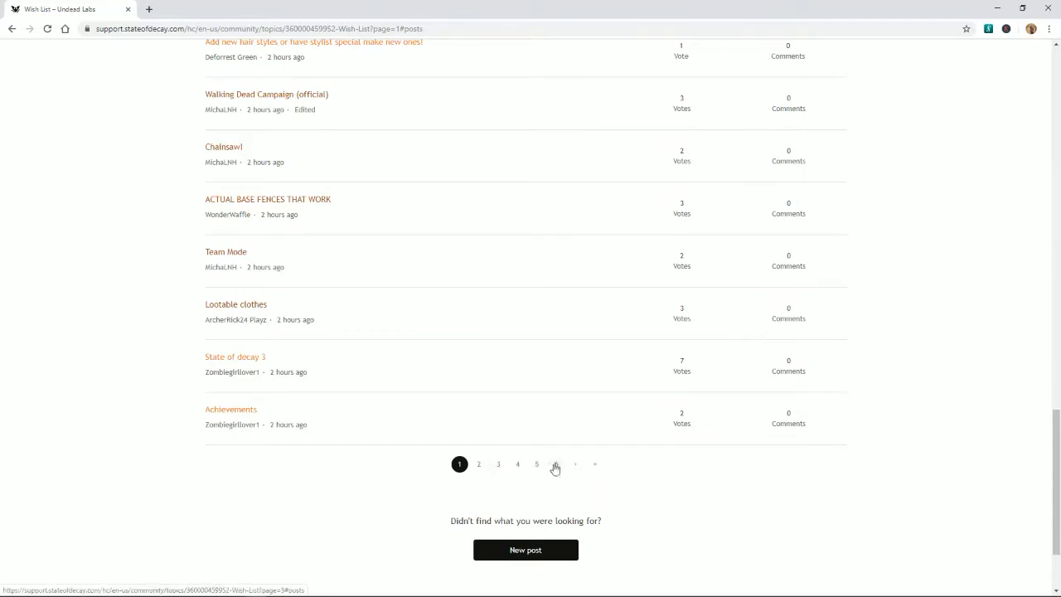
scroll(483, 347, "up", 5)
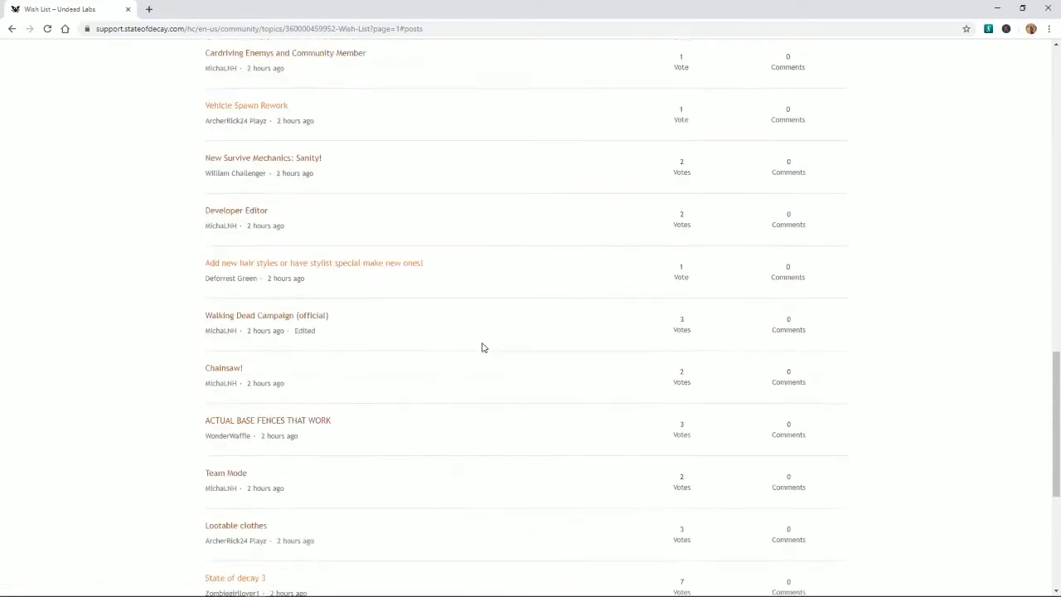
scroll(484, 346, "up", 5)
scroll(483, 347, "up", 5)
scroll(483, 346, "up", 5)
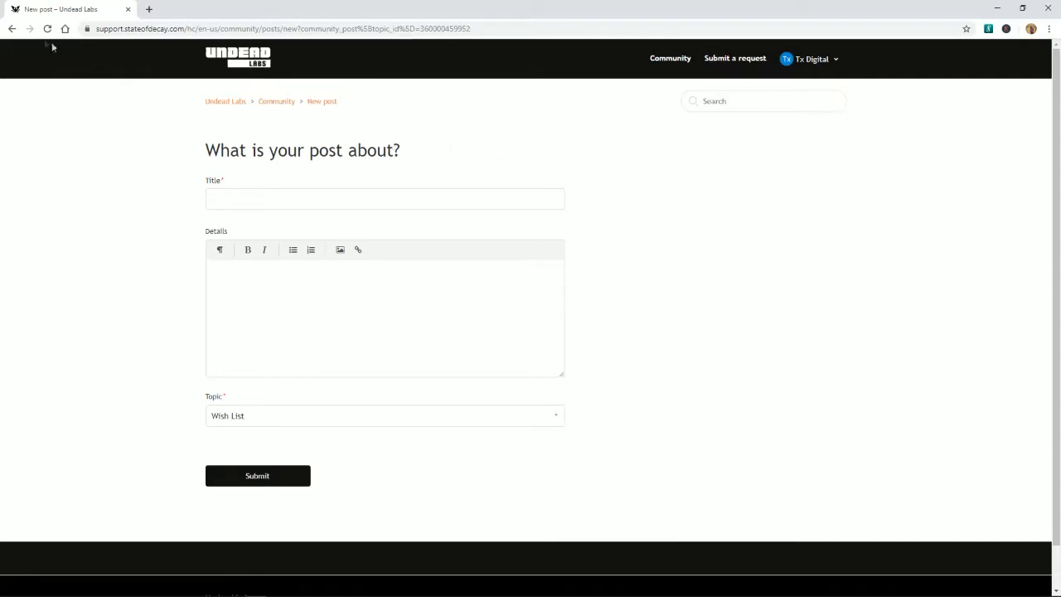
Go back from the new post form to the State of Decay 2 Wish List.
left_click(11, 30)
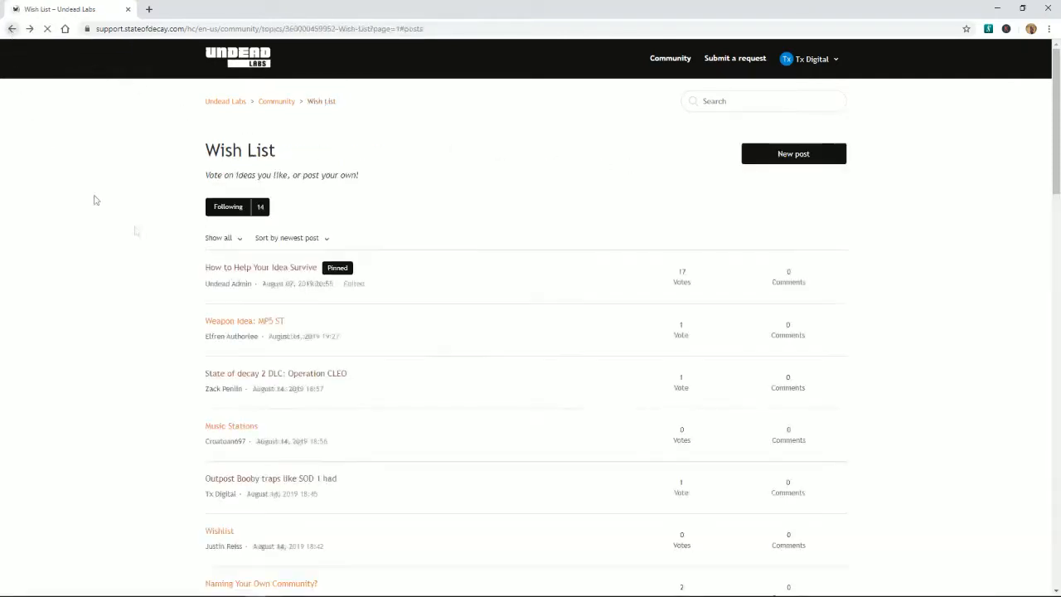
scroll(452, 292, "down", 2)
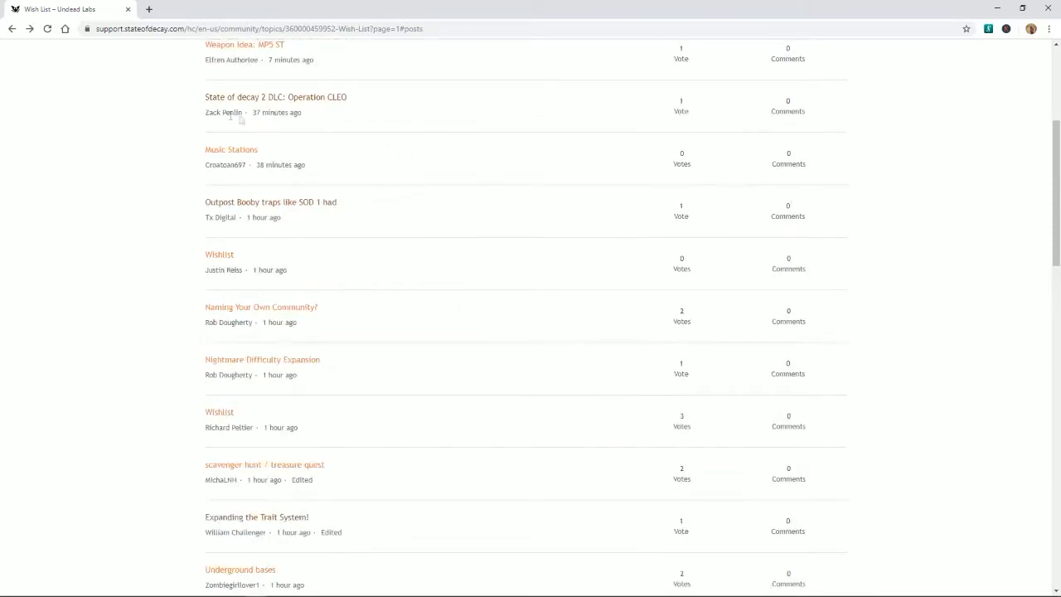
scroll(531, 370, "down", 3)
scroll(531, 370, "down", 3)
scroll(531, 370, "down", 2)
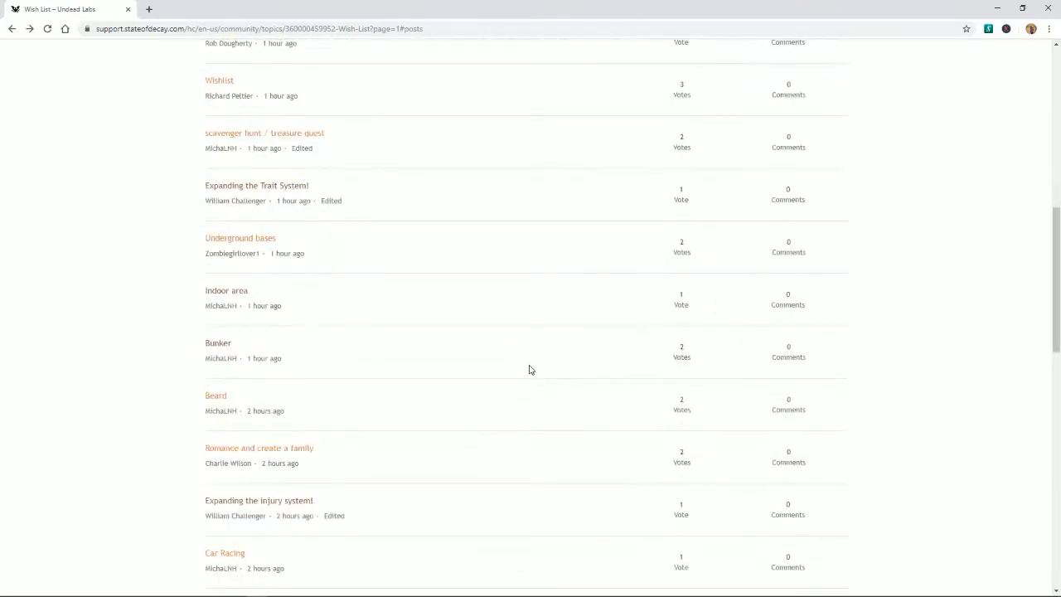
scroll(530, 370, "down", 2)
scroll(530, 369, "down", 2)
scroll(531, 370, "down", 2)
scroll(531, 370, "down", 2)
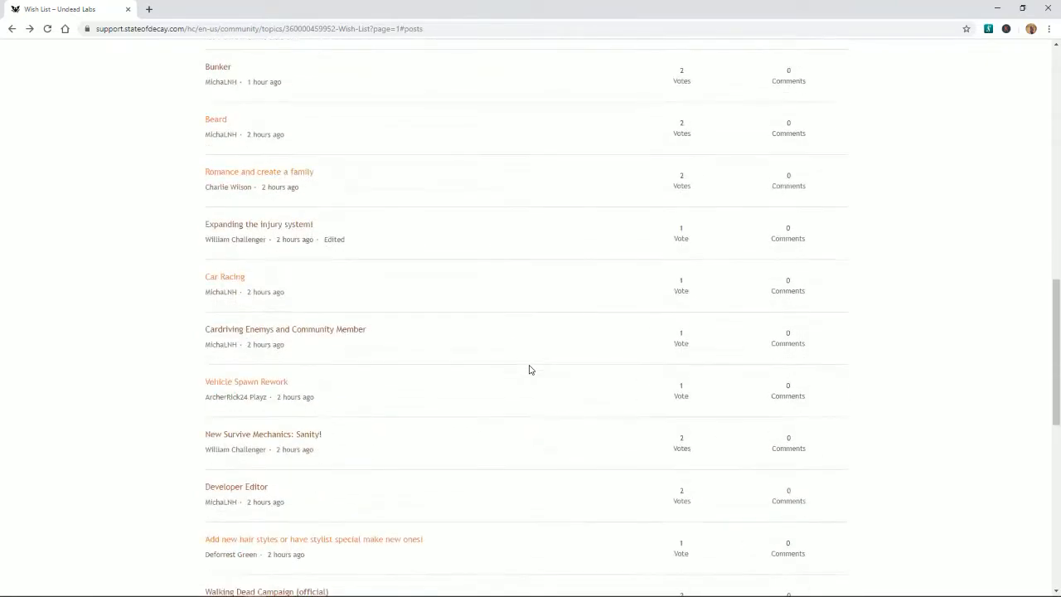
scroll(531, 371, "down", 2)
scroll(531, 371, "down", 2)
scroll(530, 372, "down", 2)
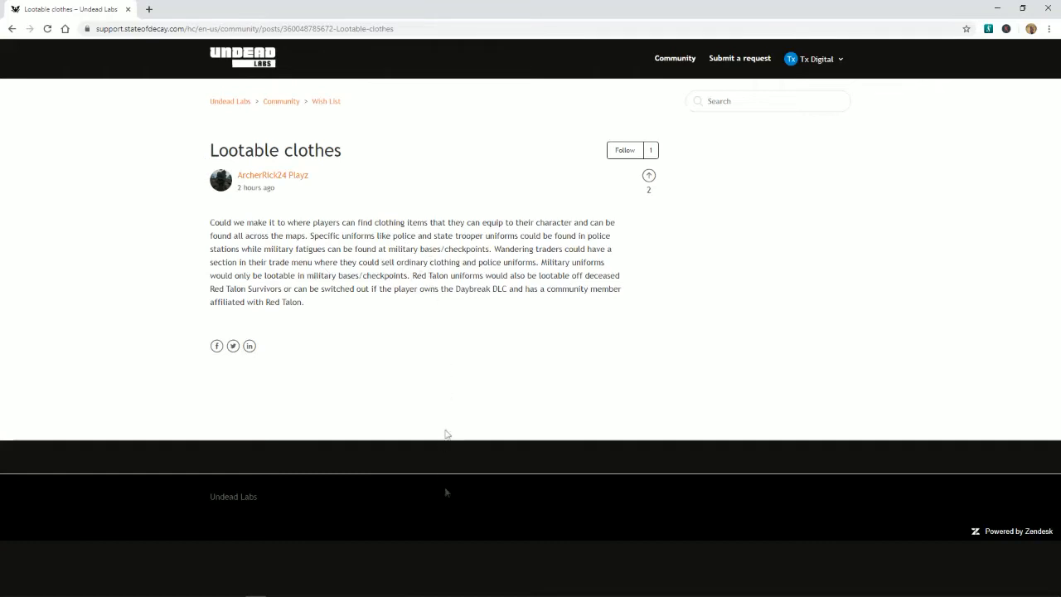
mouse_move(530, 593)
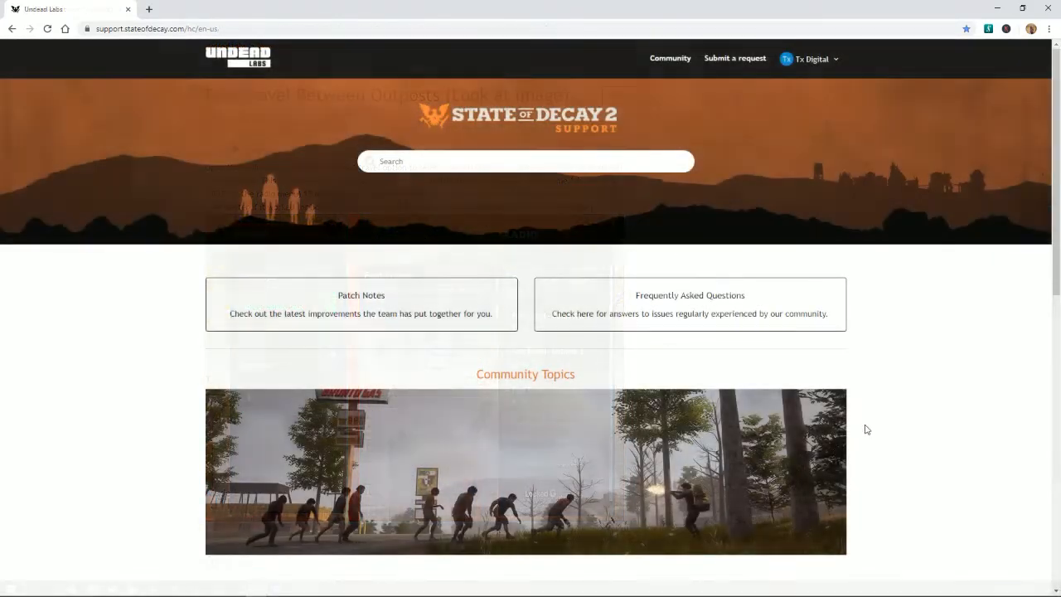
scroll(867, 429, "down", 3)
scroll(867, 430, "down", 3)
scroll(868, 430, "down", 3)
scroll(867, 429, "down", 3)
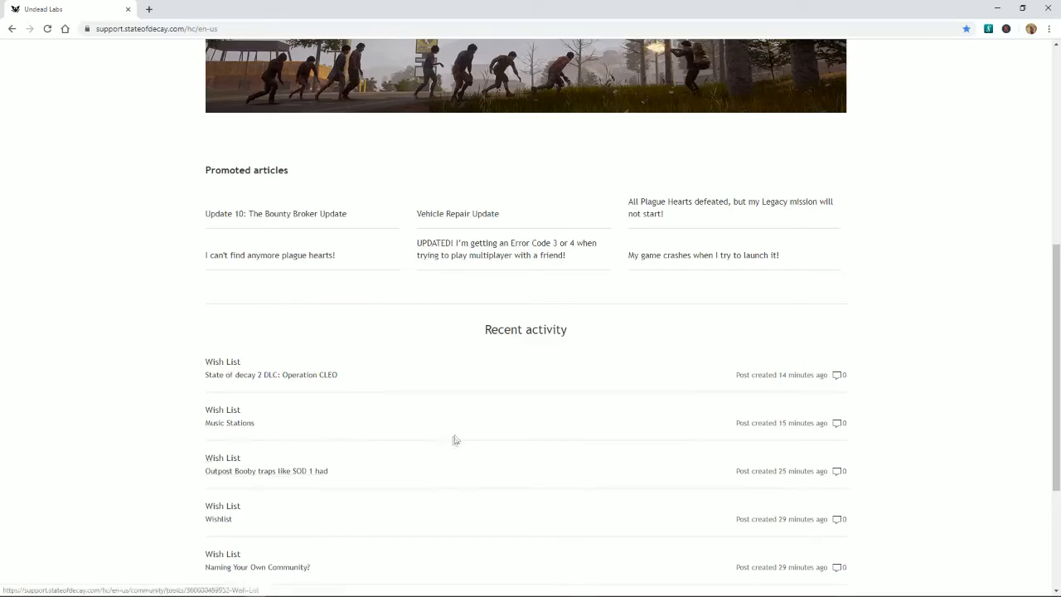
scroll(454, 439, "down", 2)
scroll(454, 439, "up", 4)
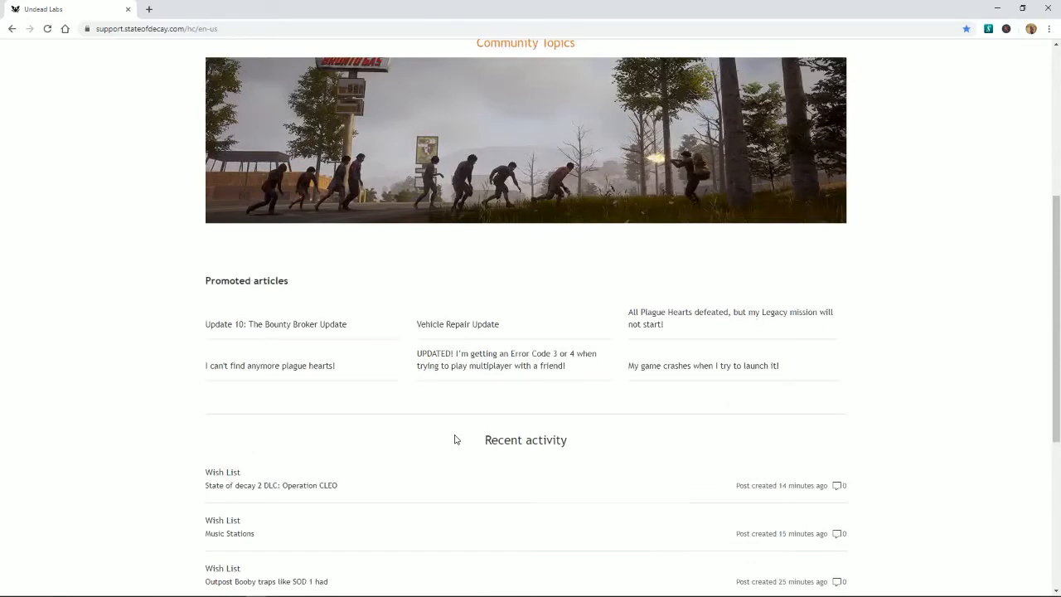
scroll(454, 438, "up", 3)
scroll(454, 439, "up", 3)
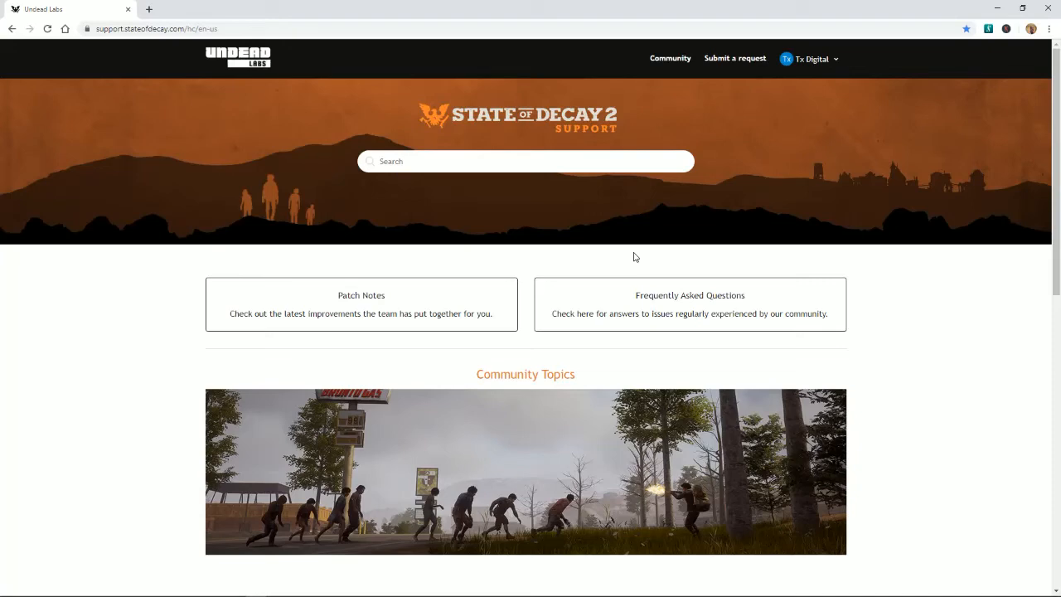
scroll(635, 290, "down", 3)
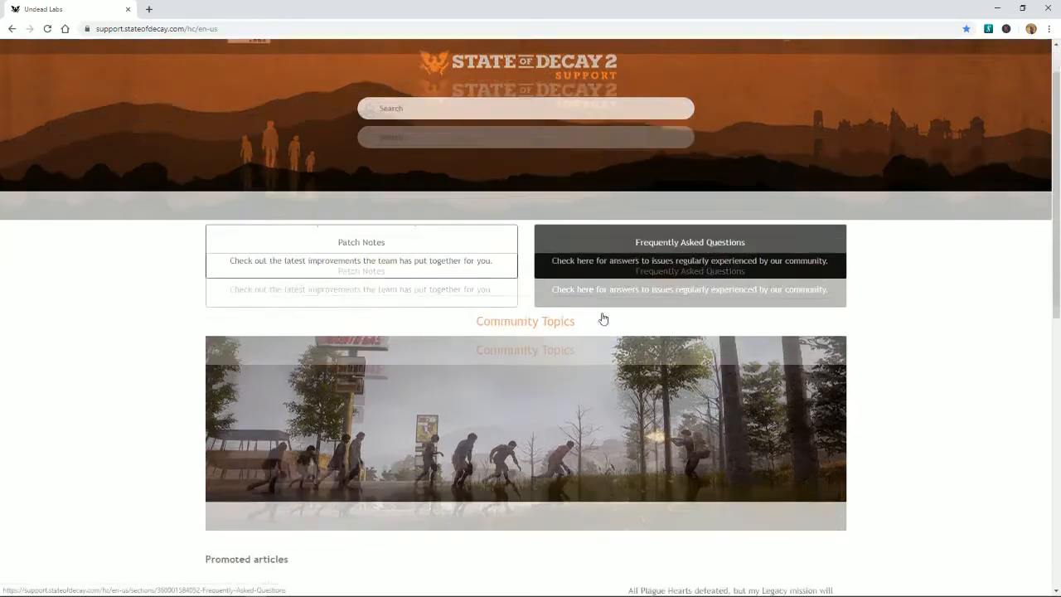
scroll(663, 315, "down", 3)
scroll(829, 331, "down", 4)
scroll(884, 347, "down", 3)
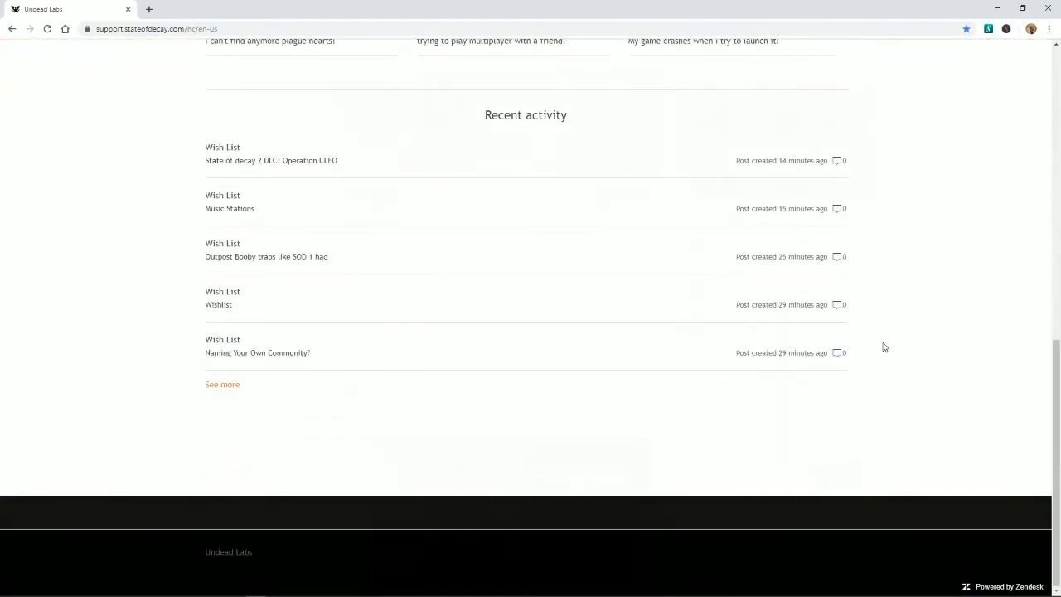
scroll(885, 346, "up", 5)
scroll(885, 347, "up", 5)
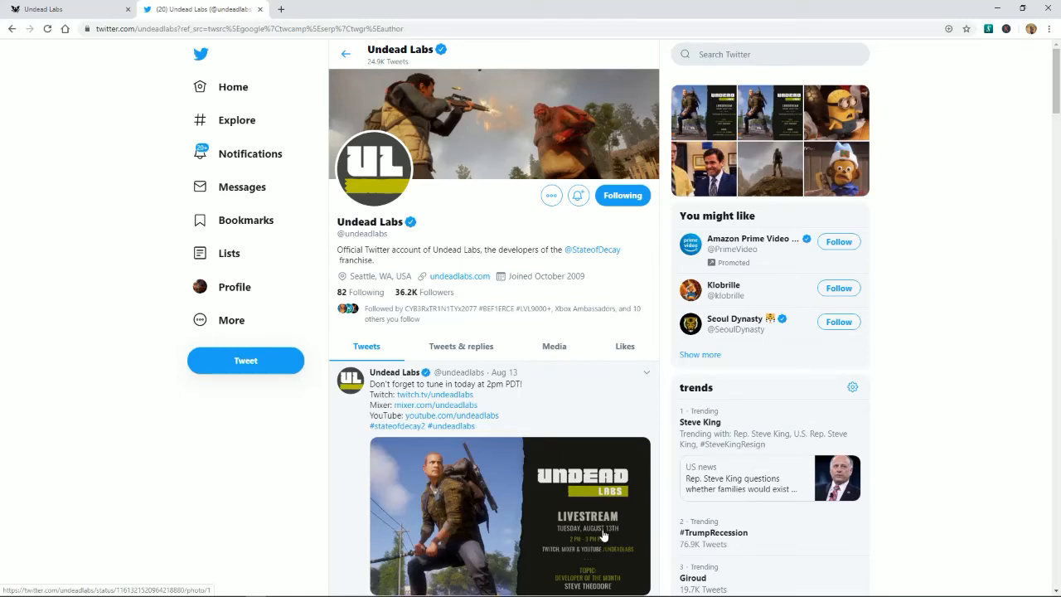
scroll(604, 536, "down", 2)
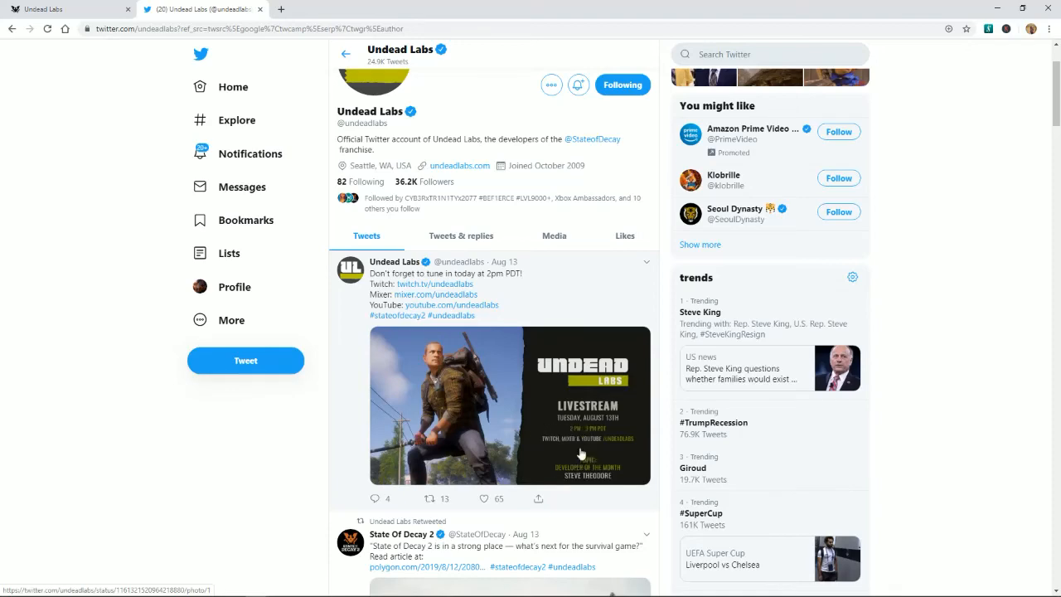
scroll(580, 454, "up", 3)
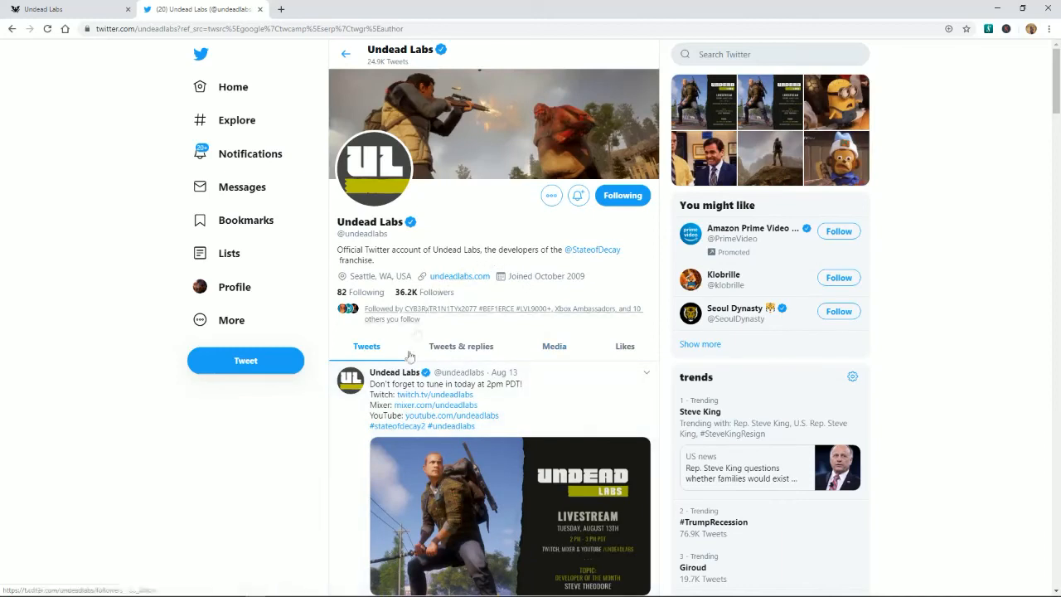